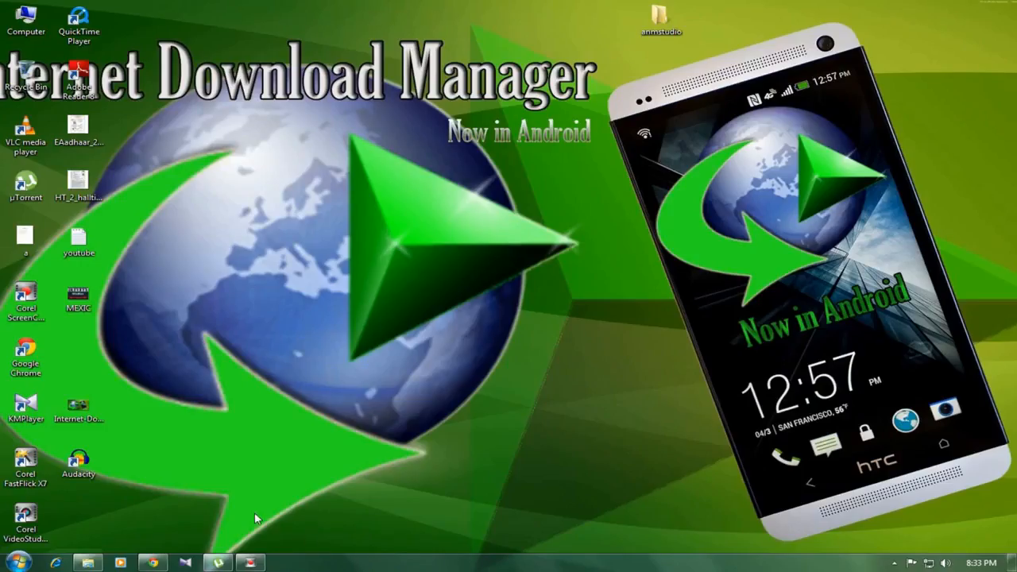
# Compare the official IDM download page with the idm 621 page, then return to the desktop.
pyautogui.click(154, 562)
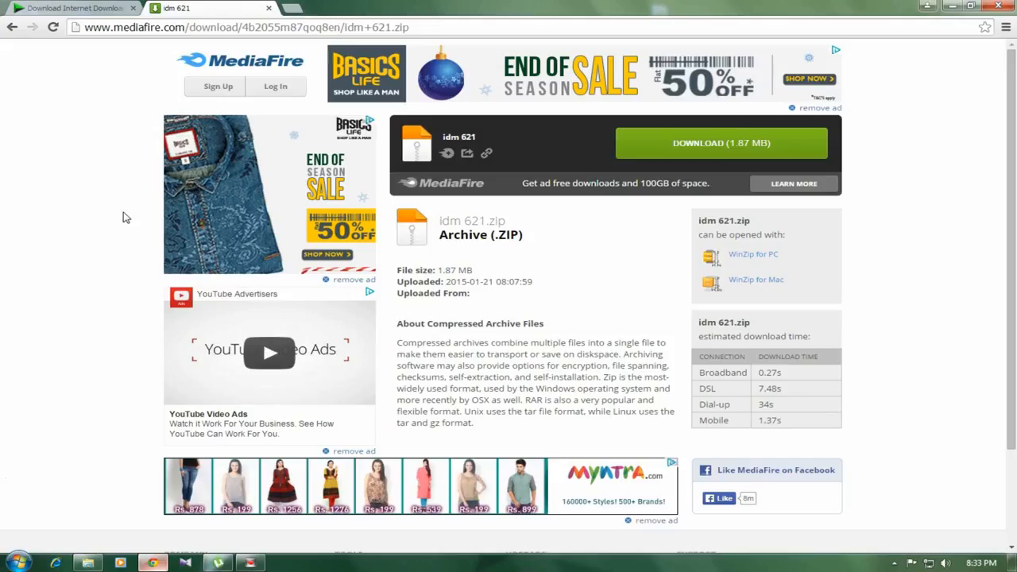
pyautogui.click(78, 8)
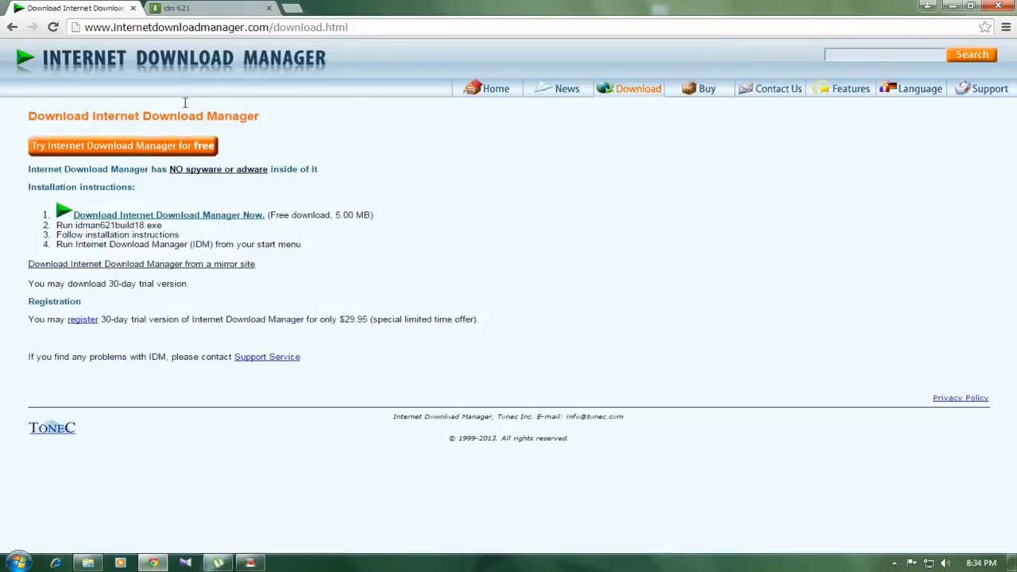
pyautogui.click(191, 8)
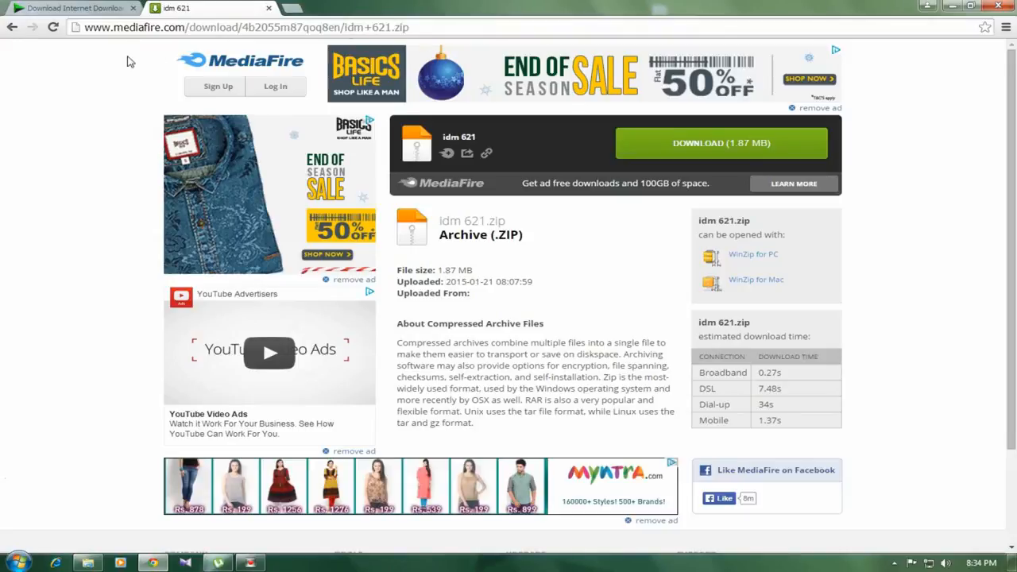
pyautogui.click(75, 8)
pyautogui.click(190, 8)
pyautogui.click(953, 8)
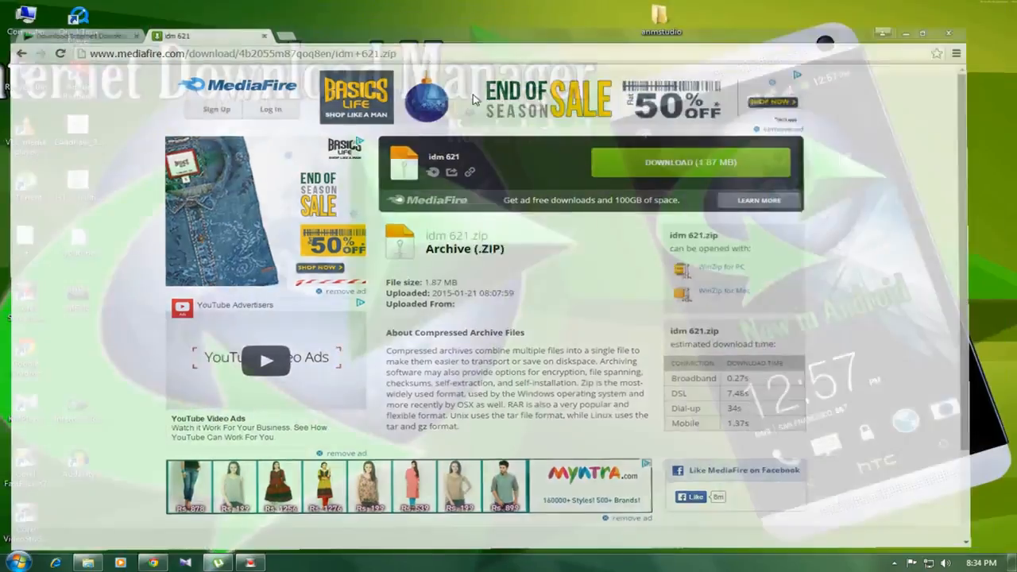
# Install IDM from idman621build18 in the anmstudio folder into the default folder with a desktop shortcut.
pyautogui.click(93, 564)
pyautogui.click(103, 508)
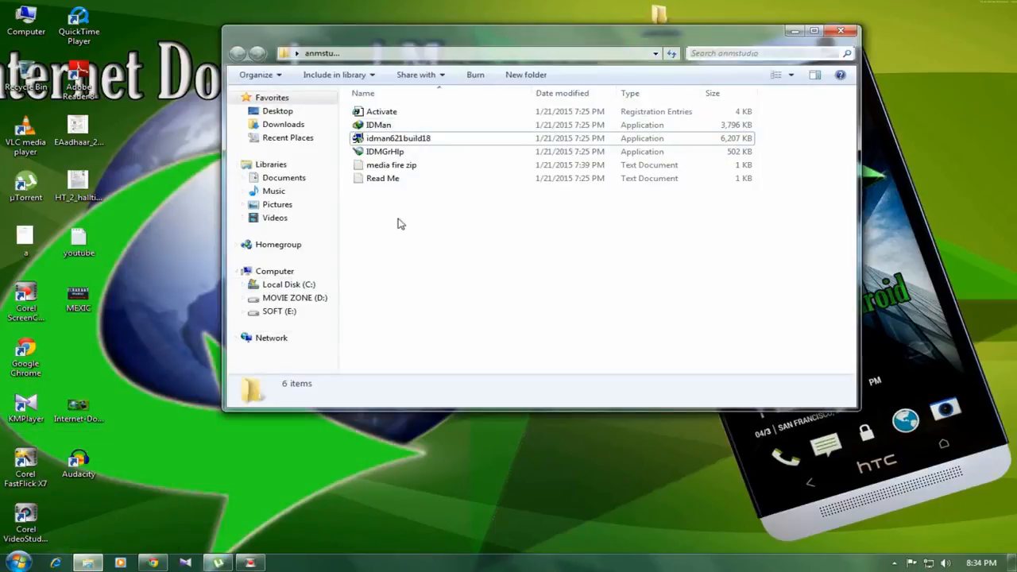
pyautogui.doubleClick(401, 139)
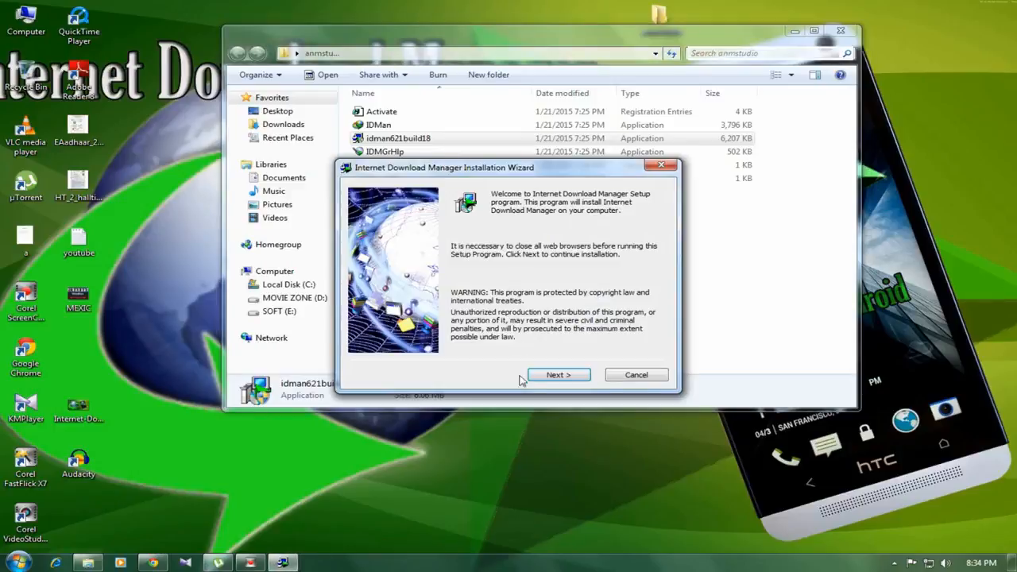
pyautogui.click(542, 379)
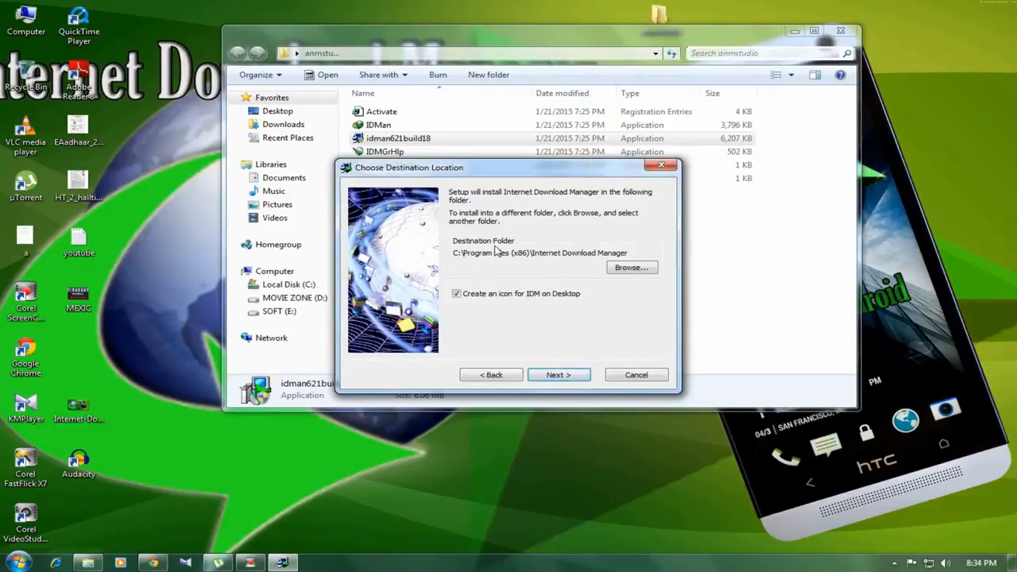
pyautogui.click(558, 374)
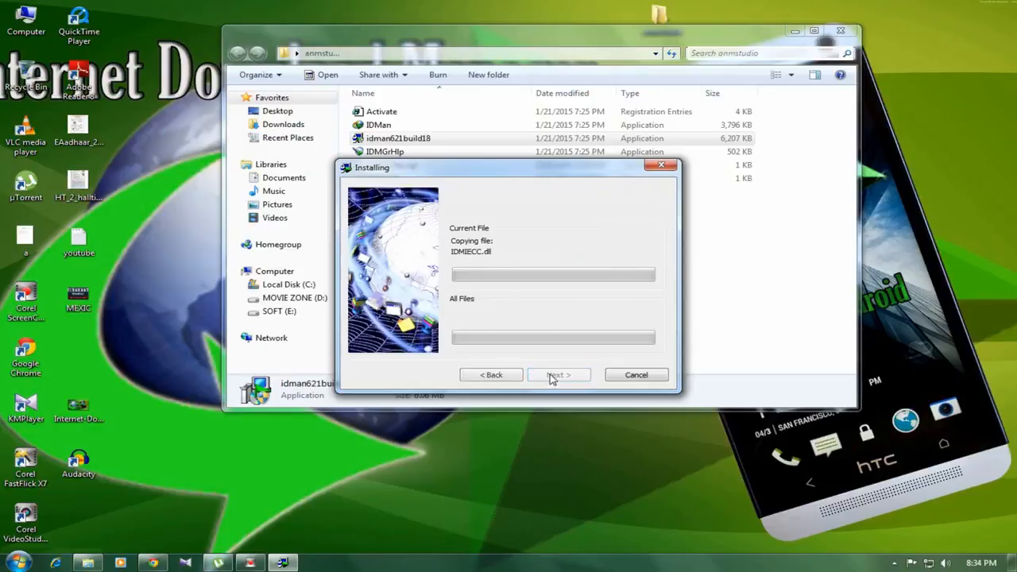
pyautogui.click(556, 374)
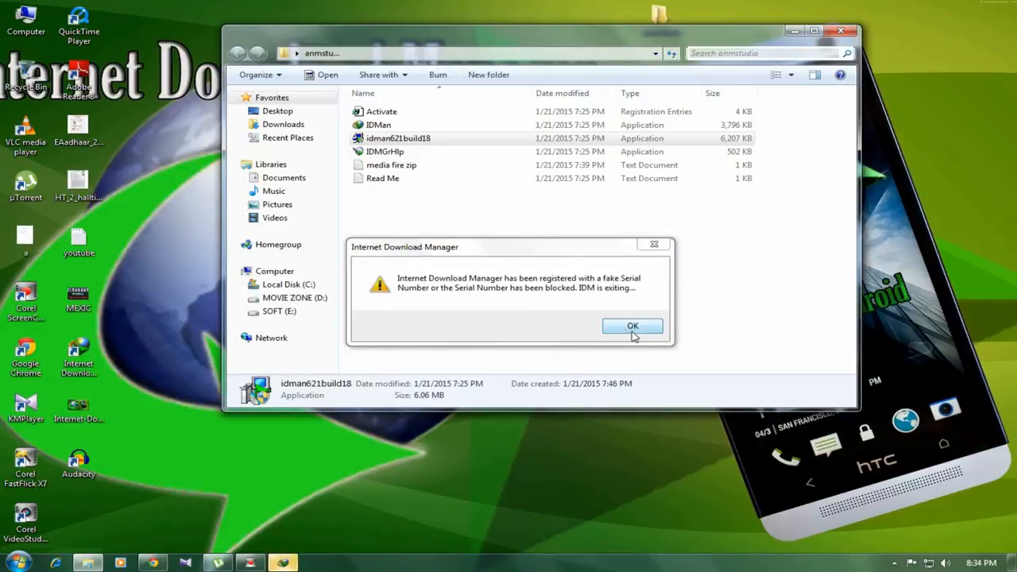
# Dismiss the fake serial number warning and cancel the registration request.
pyautogui.click(632, 327)
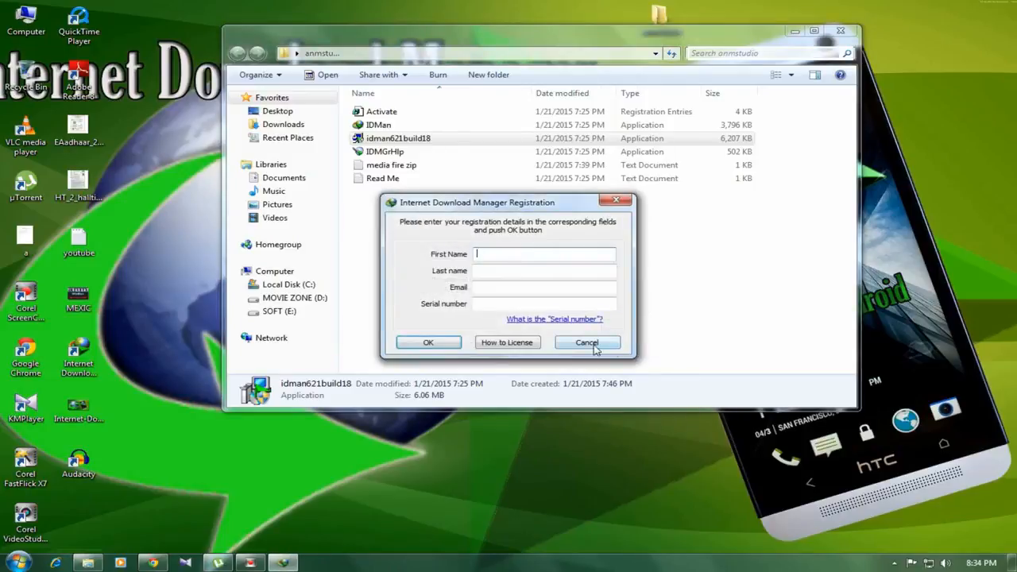
pyautogui.click(577, 346)
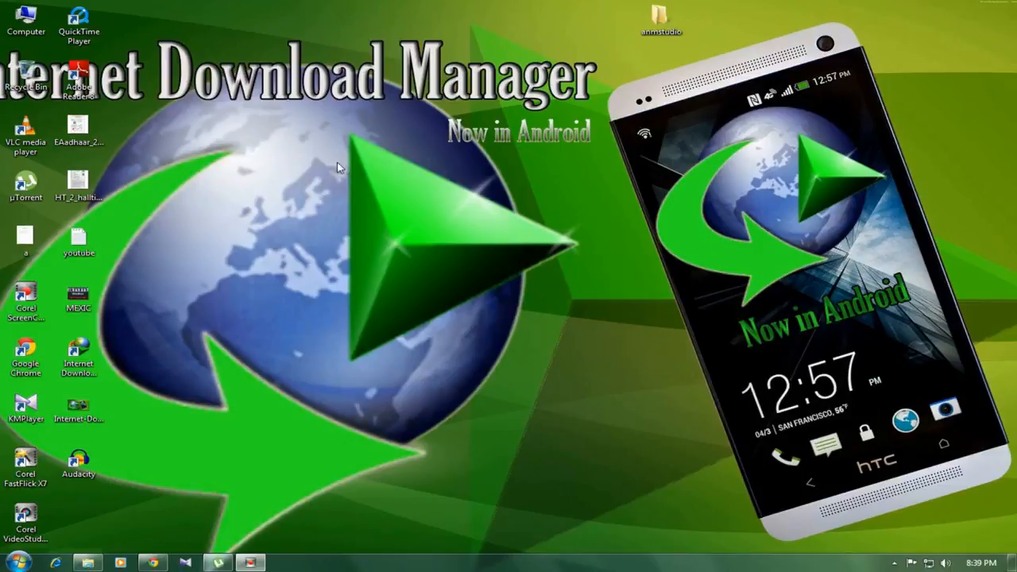
pyautogui.rightClick(744, 567)
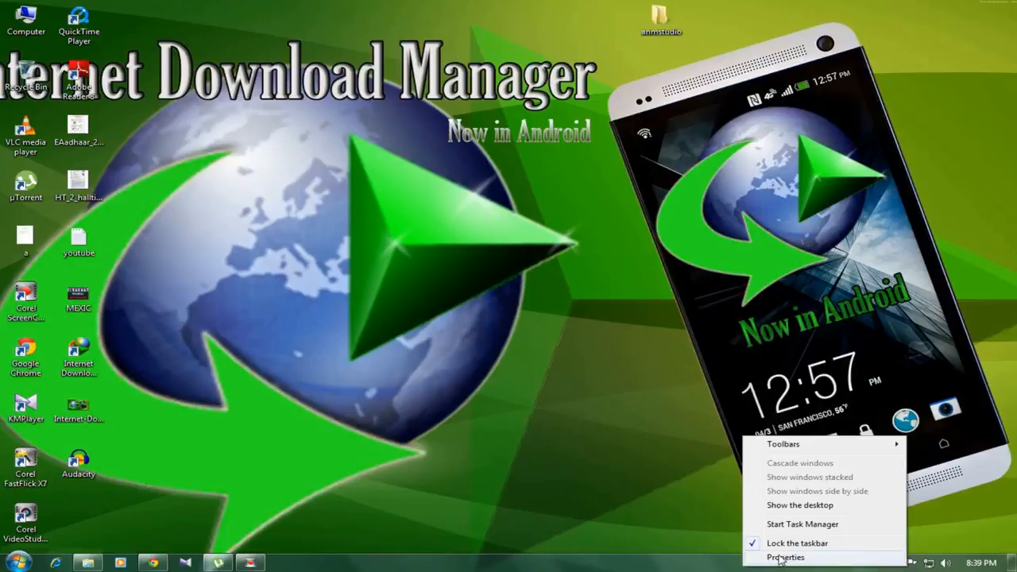
pyautogui.click(802, 525)
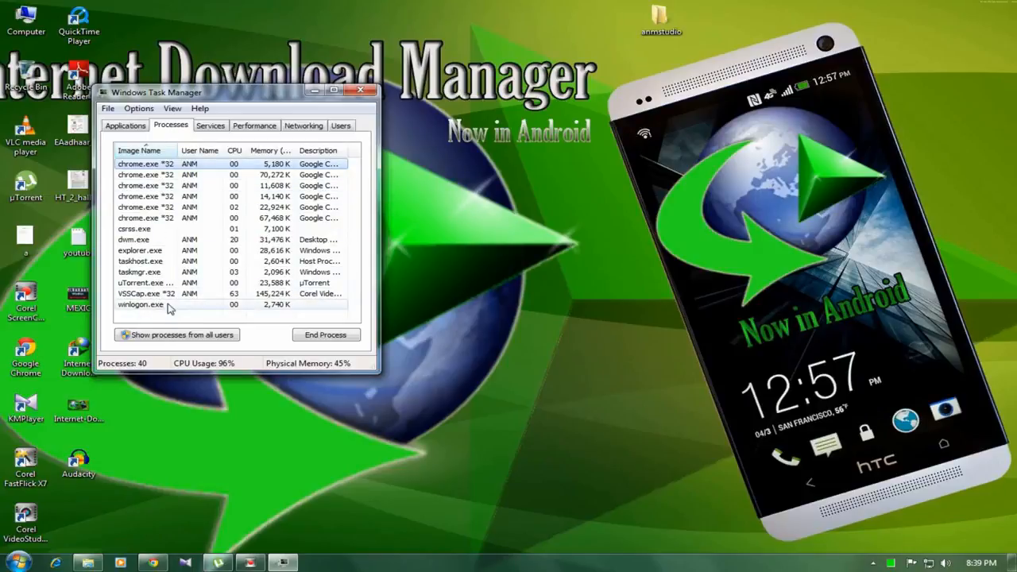
pyautogui.click(151, 208)
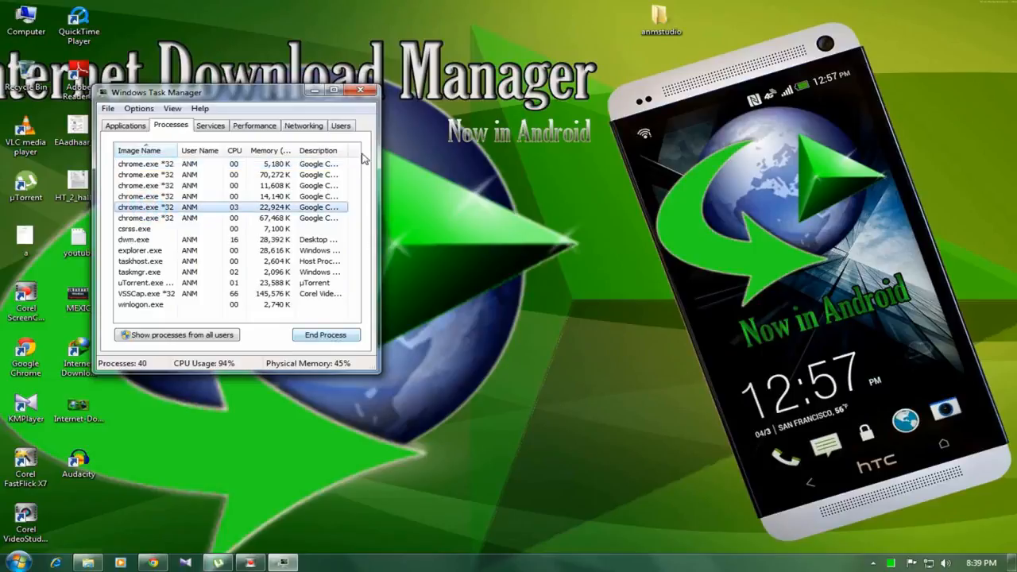
pyautogui.click(372, 92)
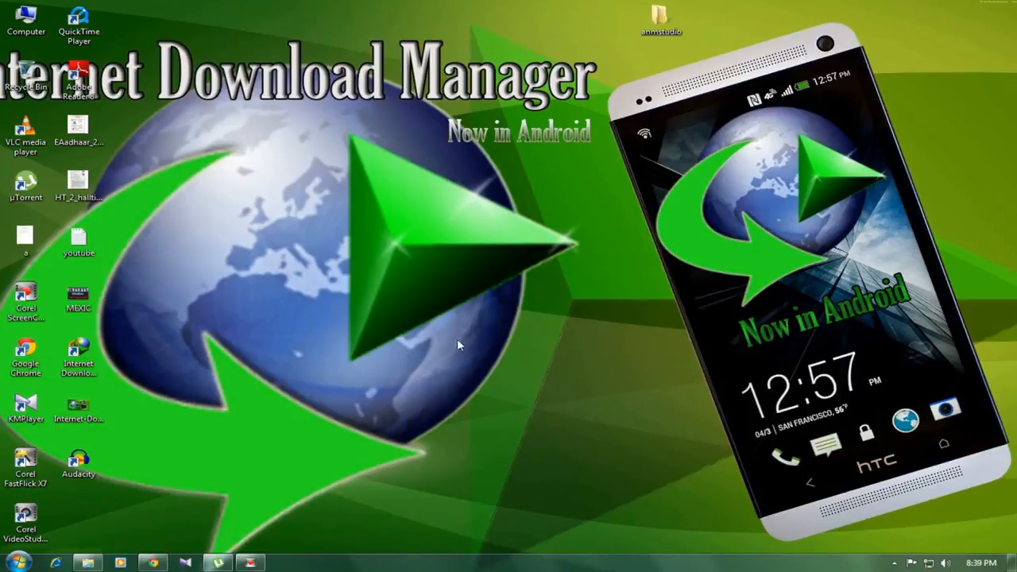
# Copy the IDMan, Activate and IDMGrHlp crack files from the anmstudio folder.
pyautogui.click(88, 562)
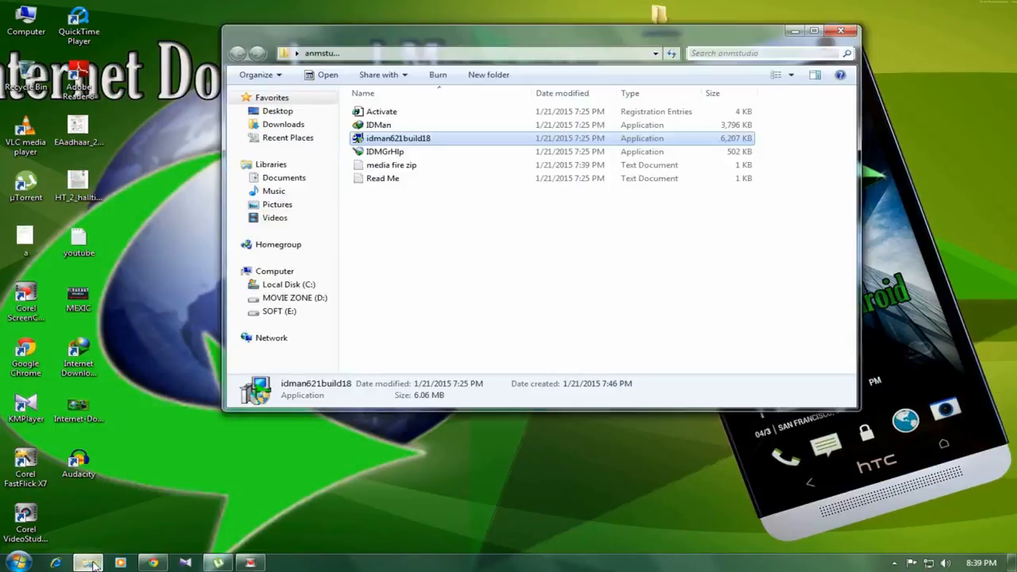
pyautogui.click(376, 125)
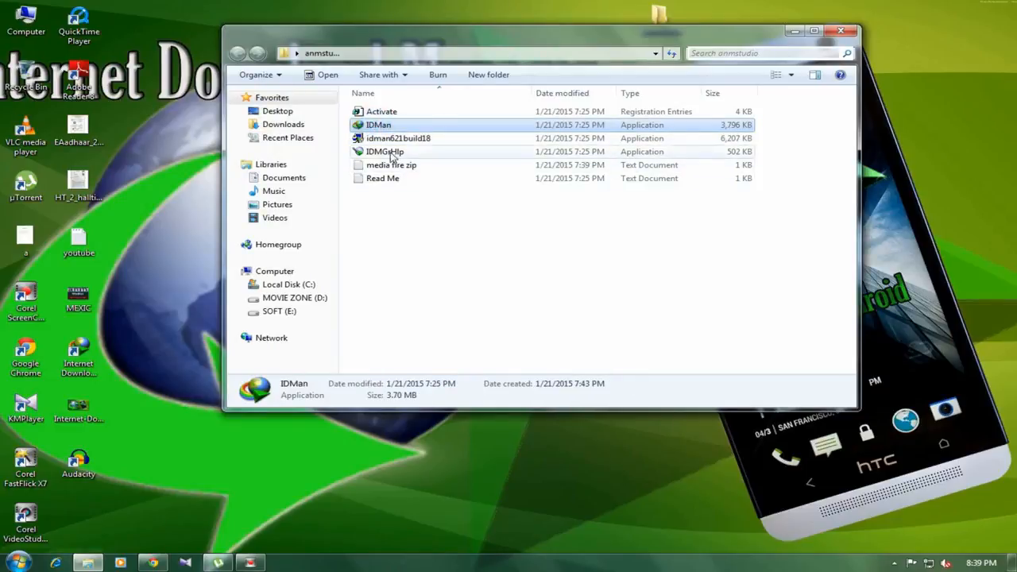
pyautogui.keyDown('ctrl'); pyautogui.click(385, 151); pyautogui.keyUp('ctrl')
pyautogui.keyDown('ctrl'); pyautogui.click(381, 111); pyautogui.keyUp('ctrl')
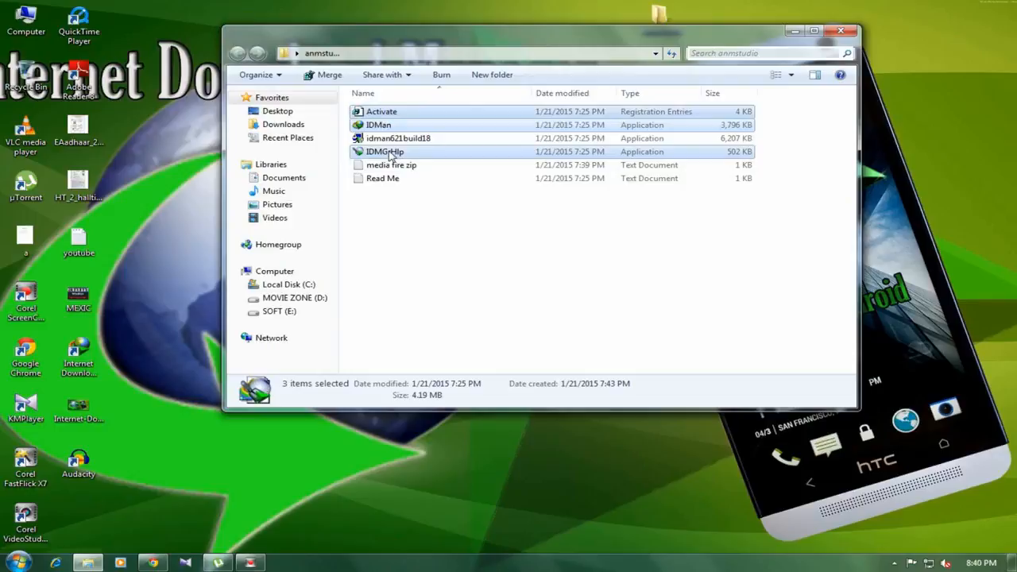
pyautogui.rightClick(385, 151)
pyautogui.click(423, 212)
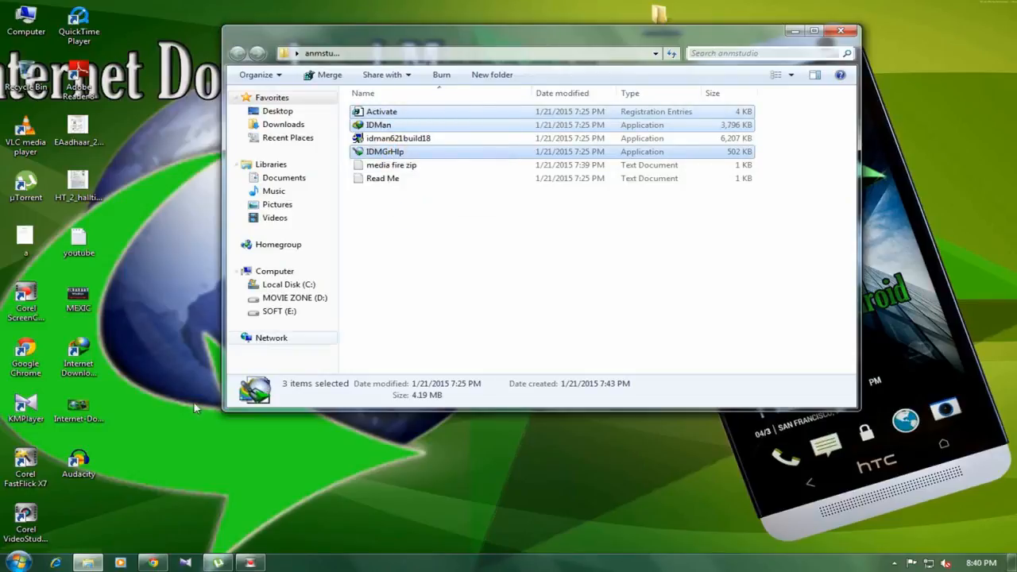
# Paste them into the IDM program folder via the shortcut's file location, replacing existing files with admin permission.
pyautogui.rightClick(78, 367)
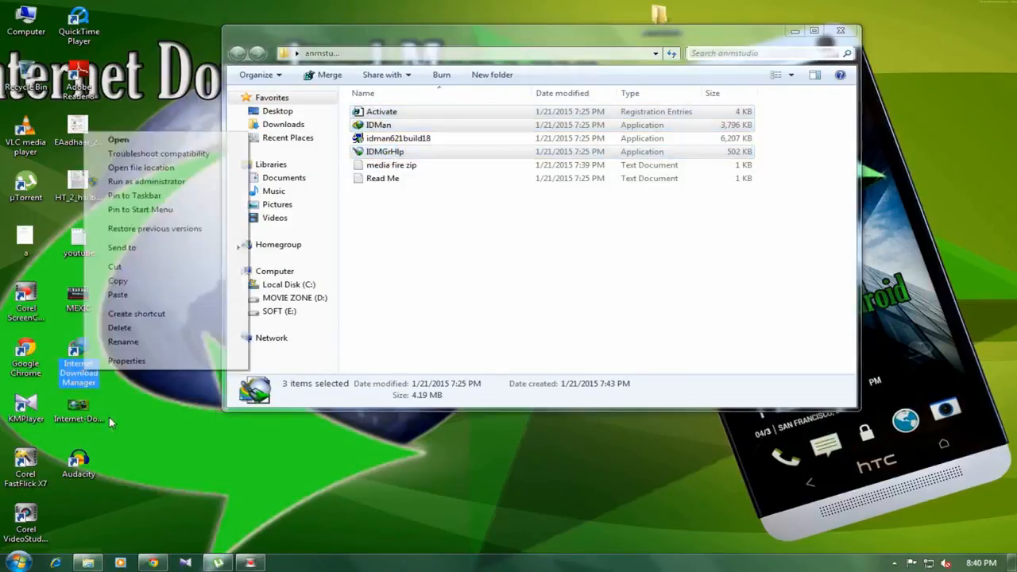
pyautogui.click(126, 361)
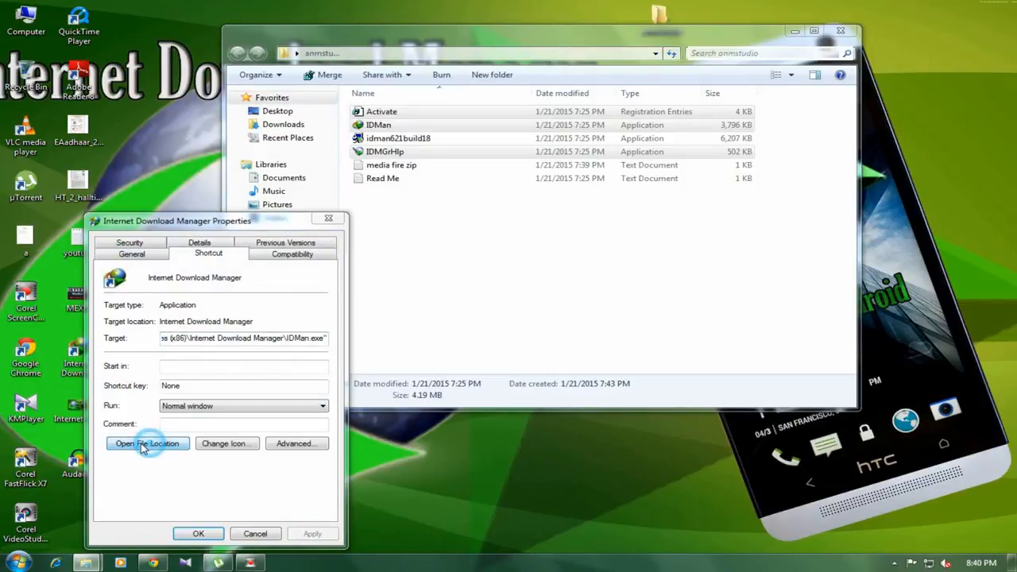
pyautogui.click(148, 443)
pyautogui.click(582, 239)
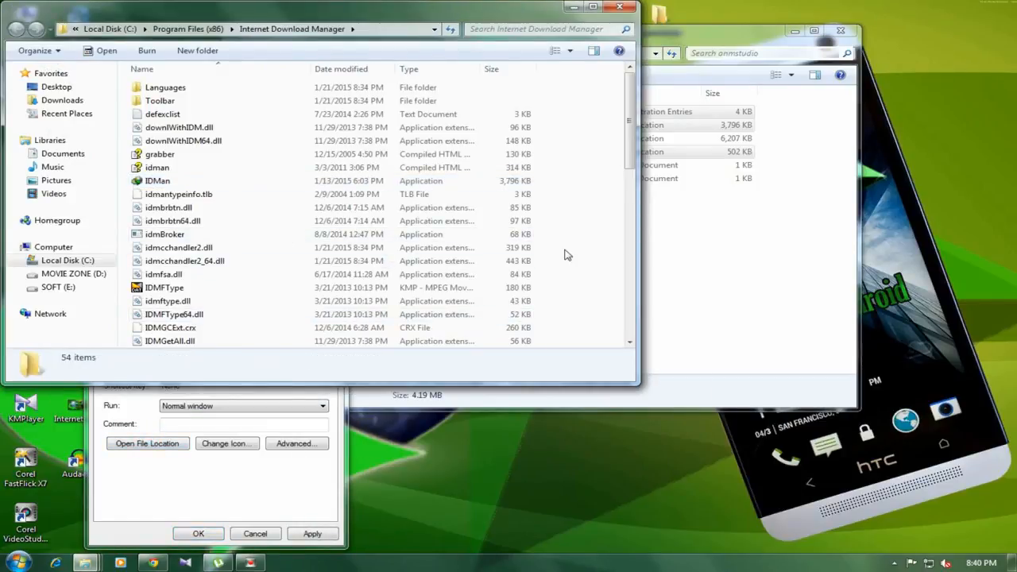
pyautogui.rightClick(582, 239)
pyautogui.click(580, 317)
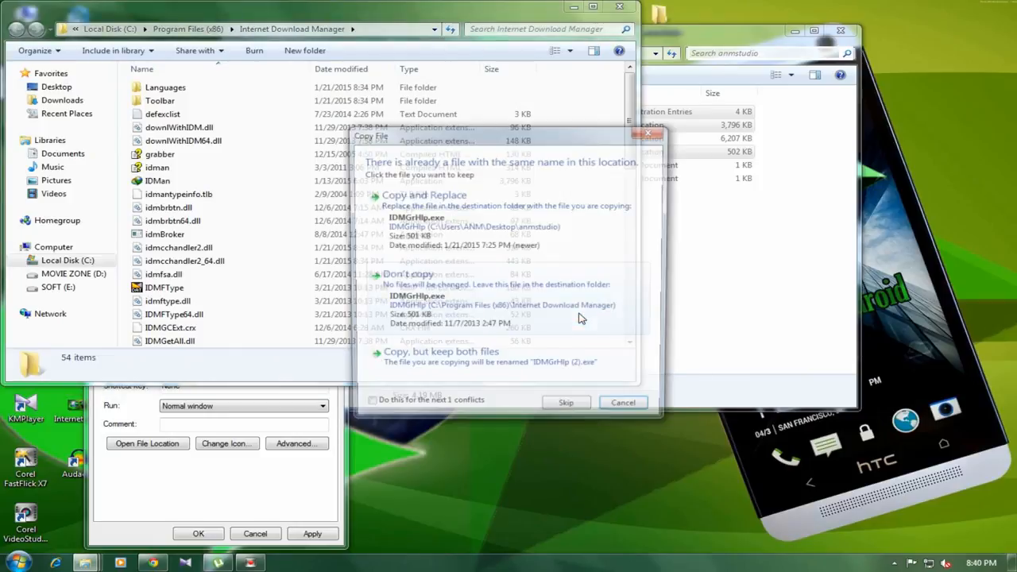
pyautogui.click(428, 216)
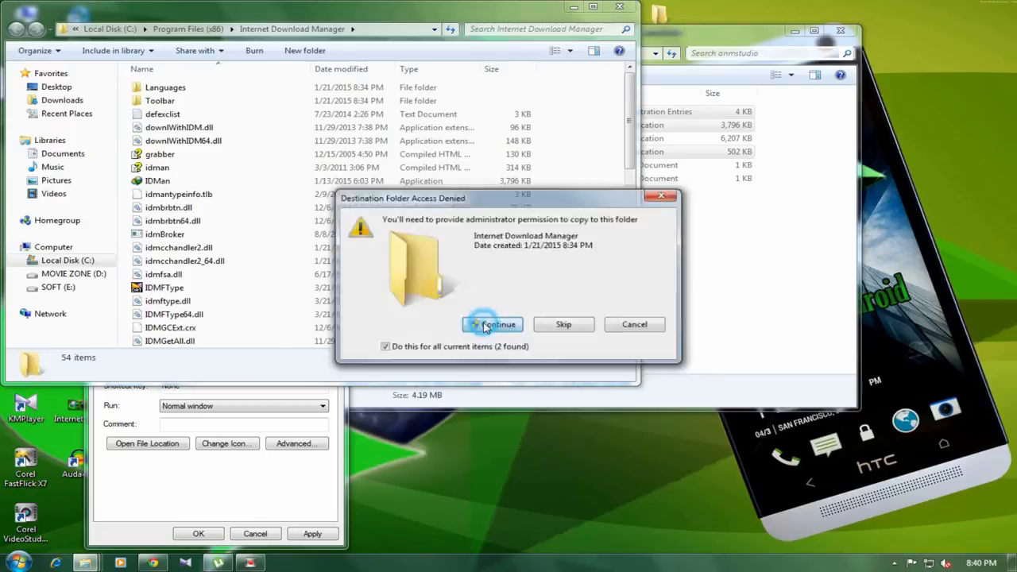
pyautogui.click(493, 324)
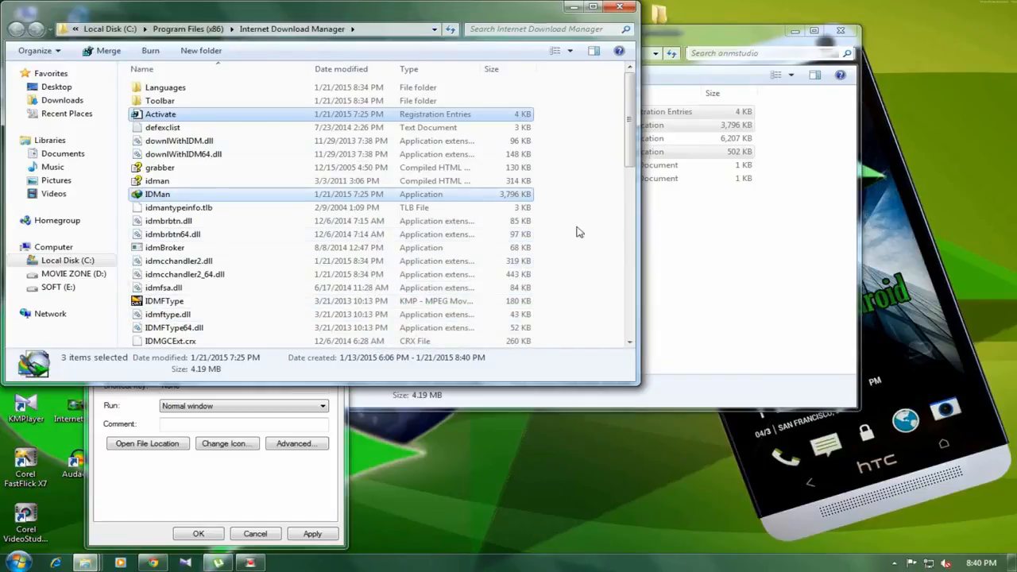
# Merge Activate.reg into the registry, confirm success, and close the program-folder window.
pyautogui.click(592, 195)
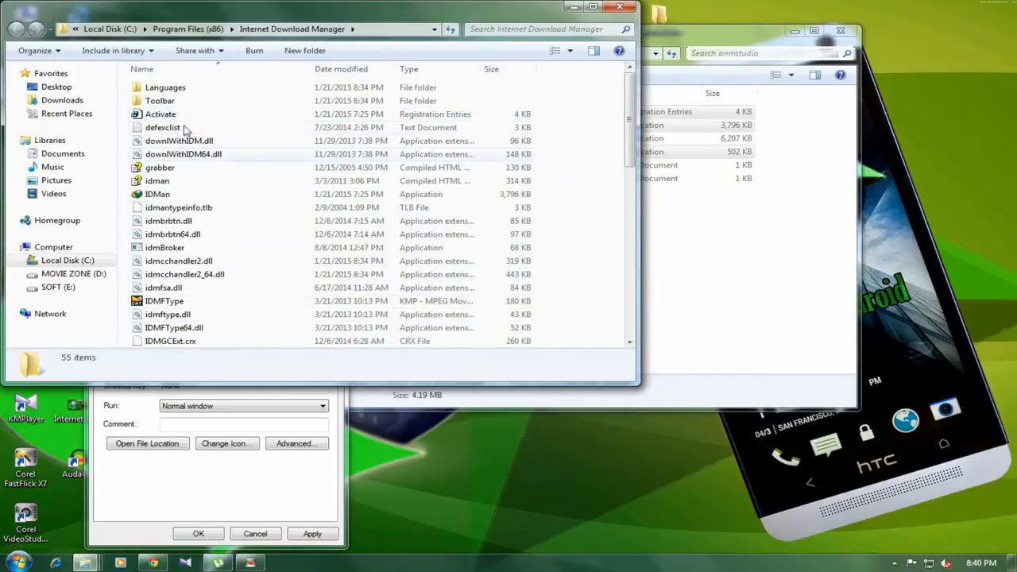
pyautogui.doubleClick(160, 113)
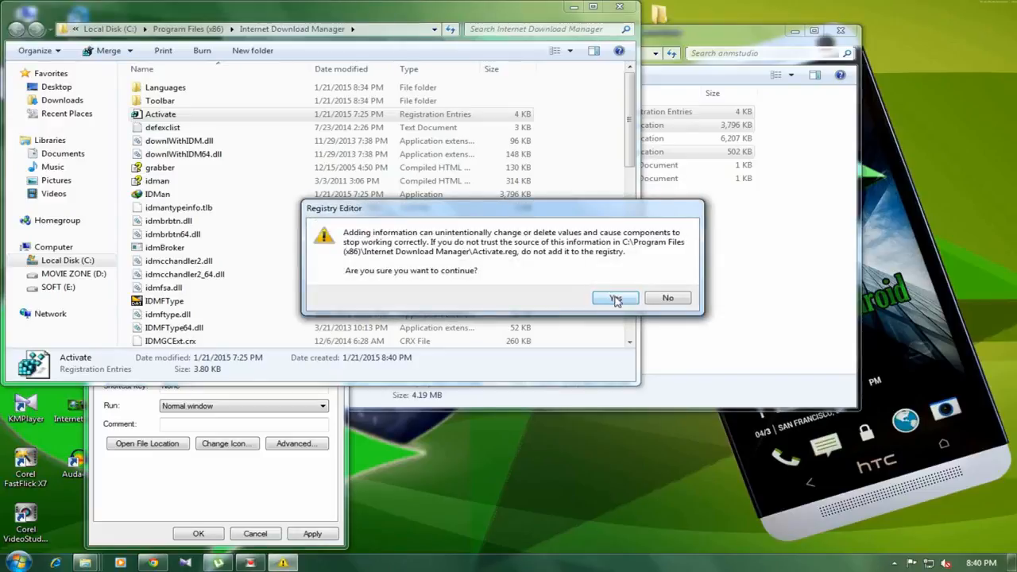
pyautogui.click(614, 298)
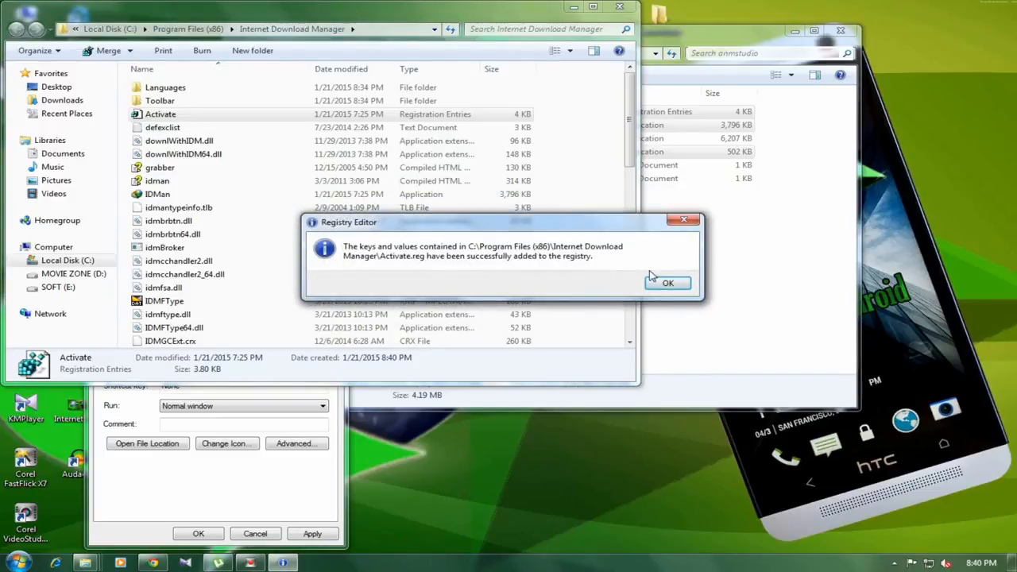
pyautogui.click(667, 283)
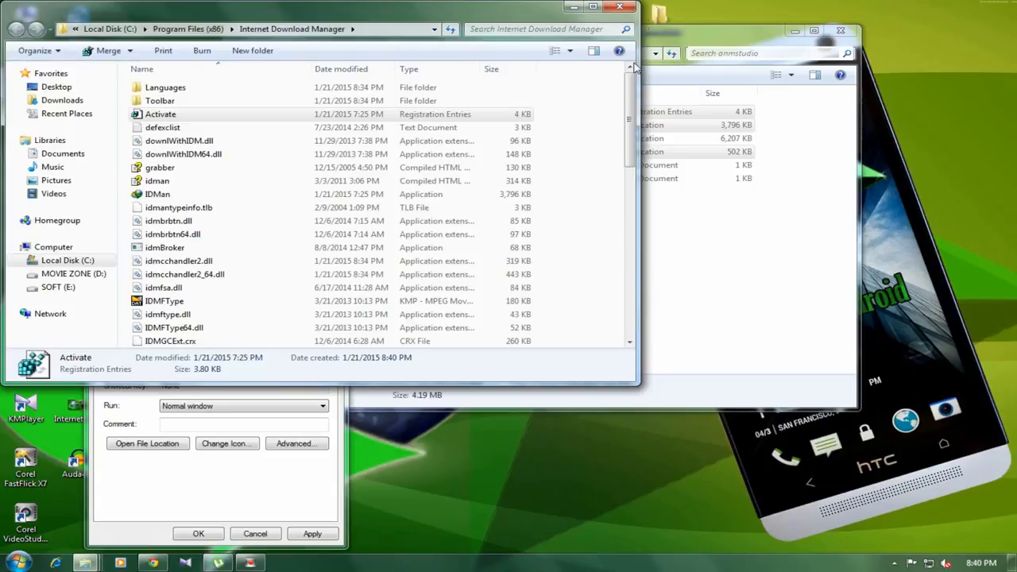
pyautogui.click(620, 8)
# Close the shortcut Properties and crack folder, then refresh the desktop.
pyautogui.click(313, 533)
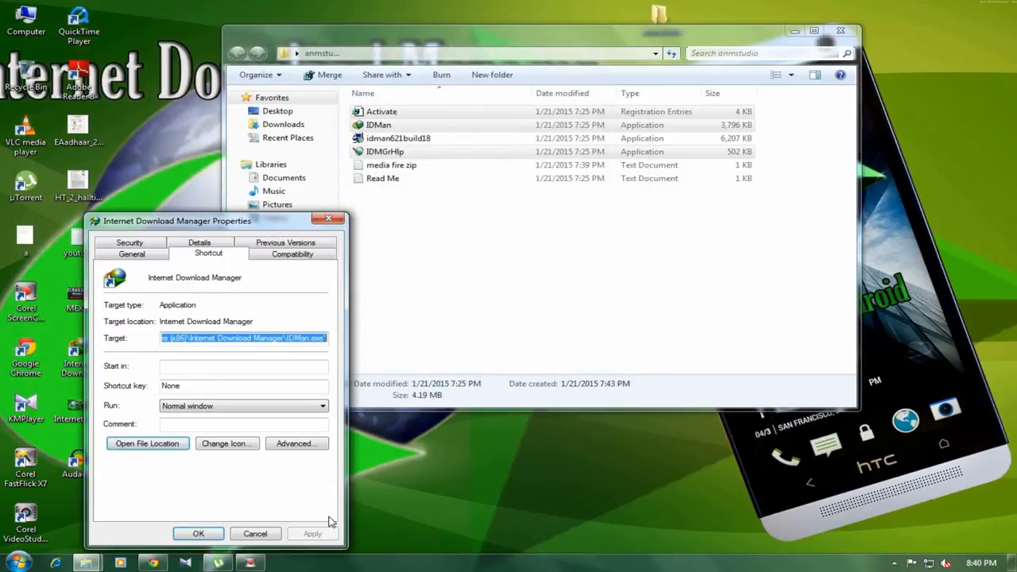
pyautogui.click(199, 533)
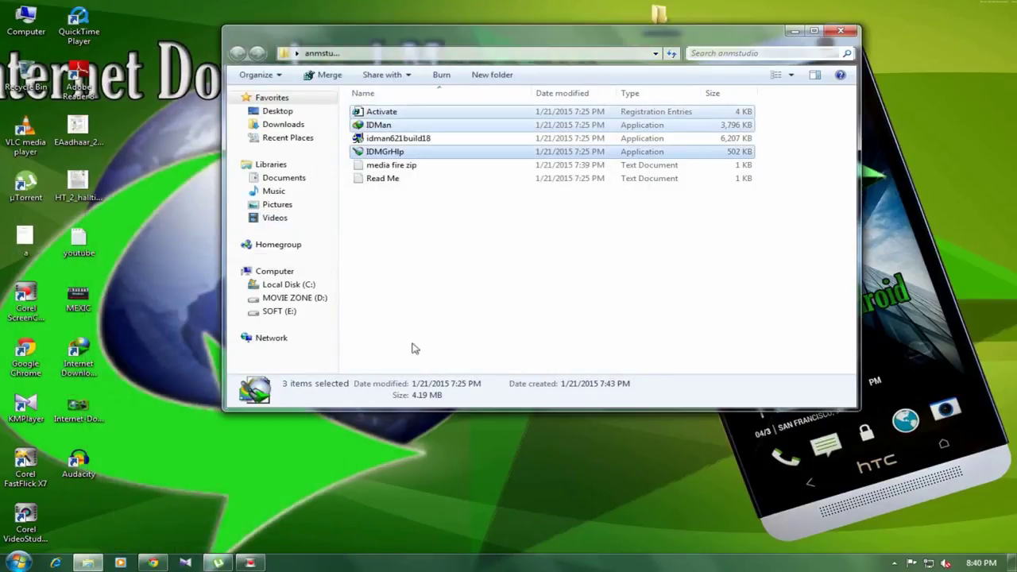
pyautogui.click(841, 32)
pyautogui.rightClick(286, 186)
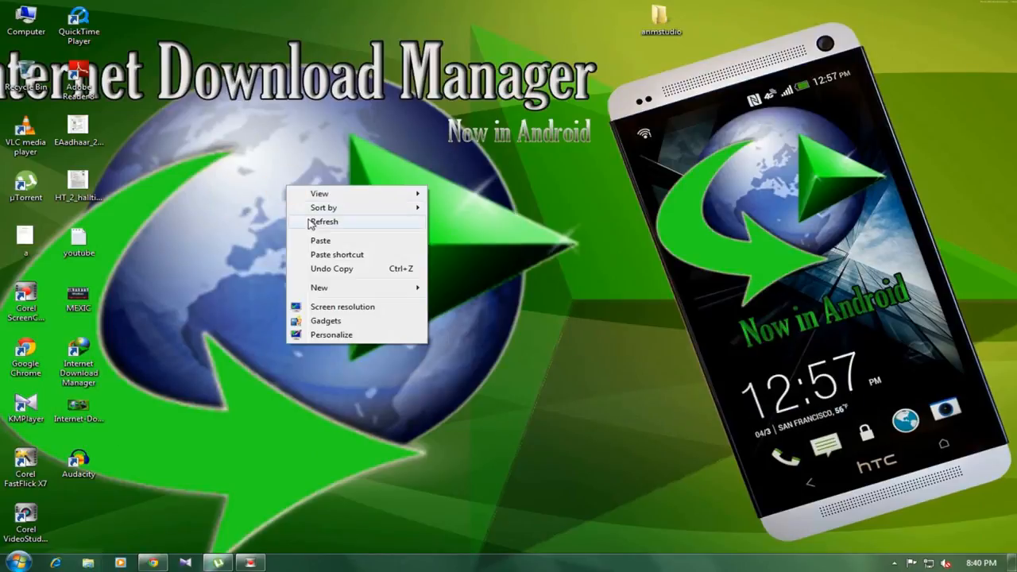
pyautogui.click(311, 224)
# Launch IDM 6.21 from the desktop, allow it to run, and dismiss the Tip of the Day.
pyautogui.doubleClick(79, 361)
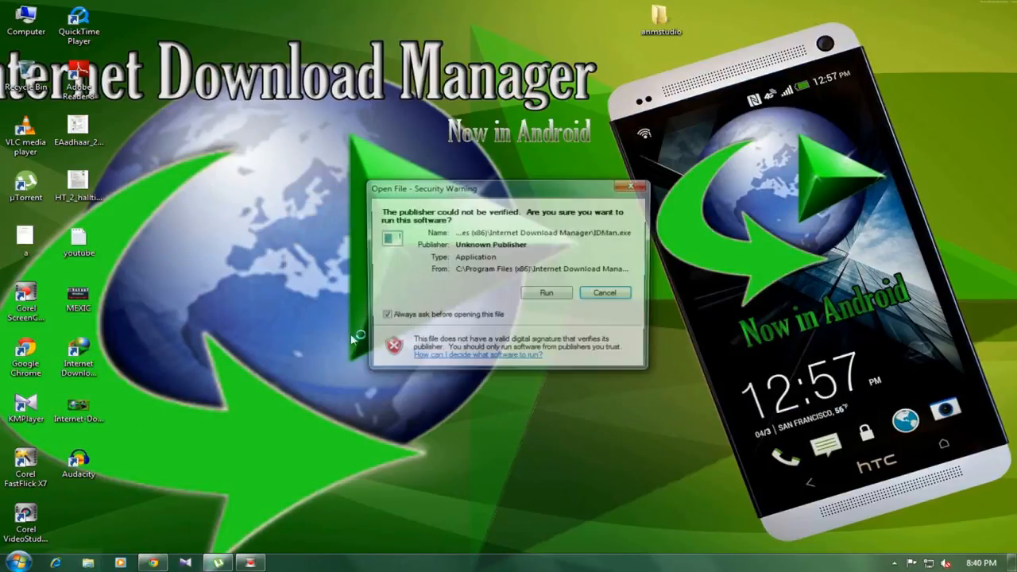
pyautogui.click(547, 293)
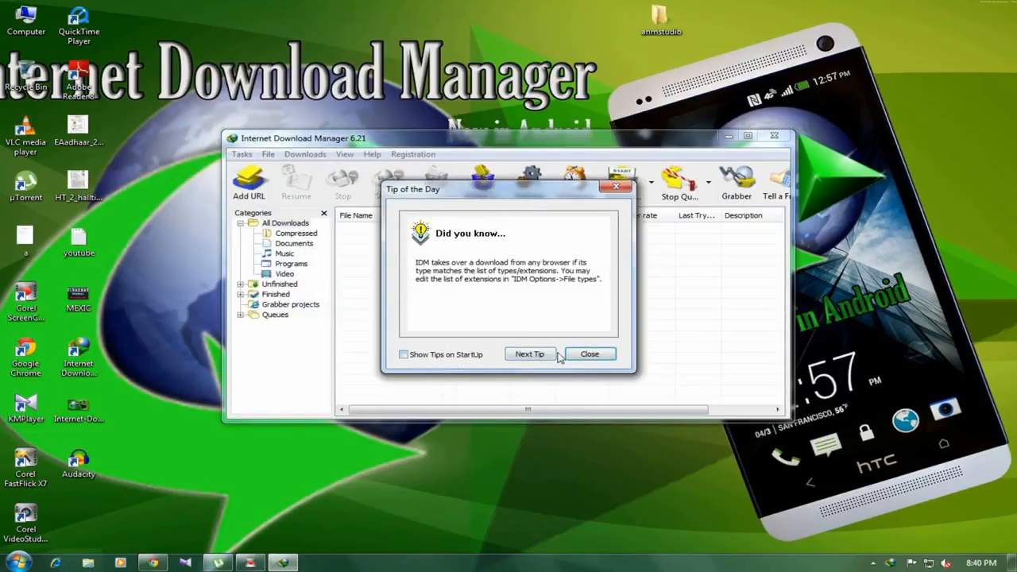
pyautogui.click(589, 354)
pyautogui.click(412, 154)
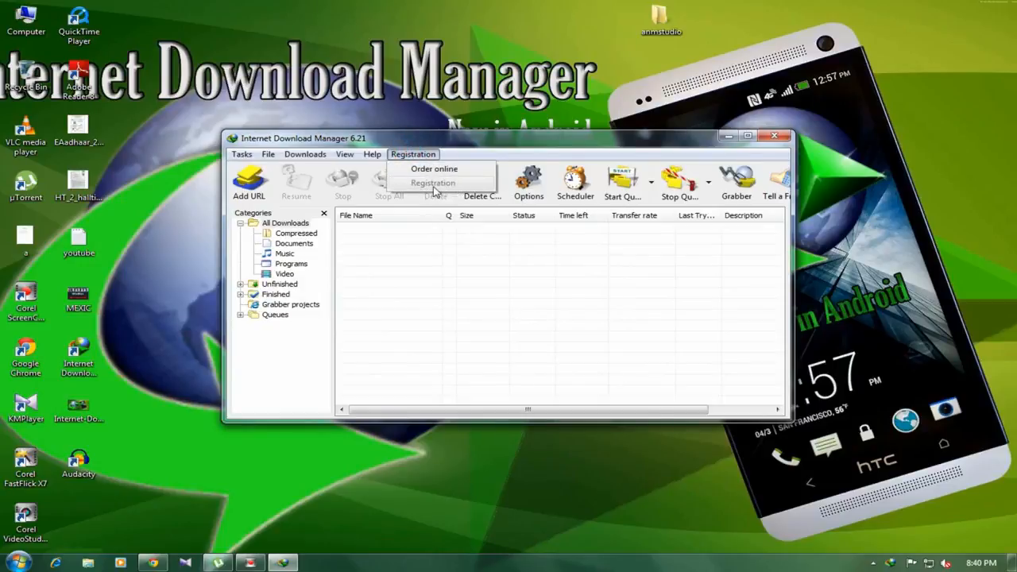
pyautogui.moveTo(344, 154)
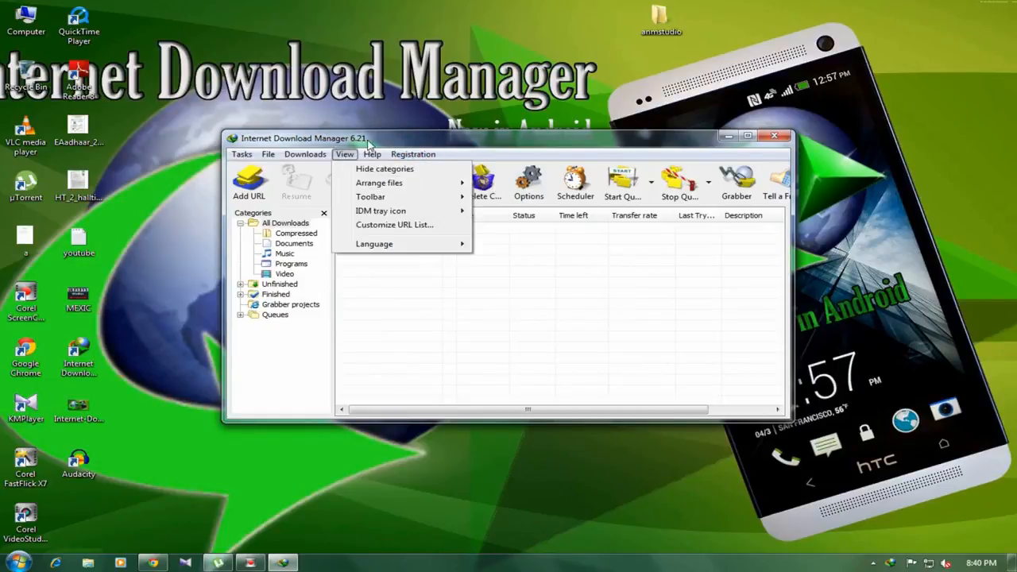
pyautogui.click(728, 137)
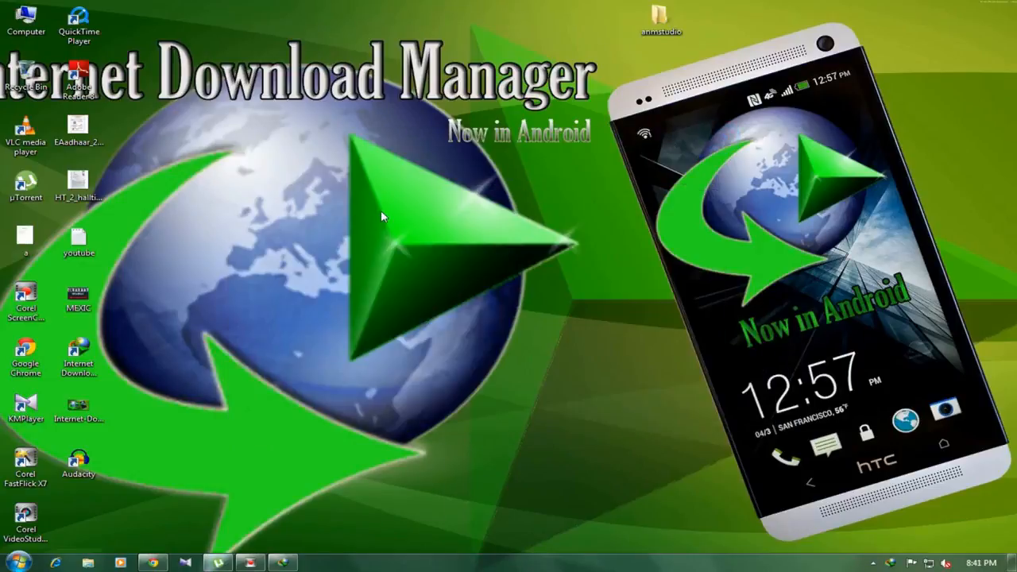